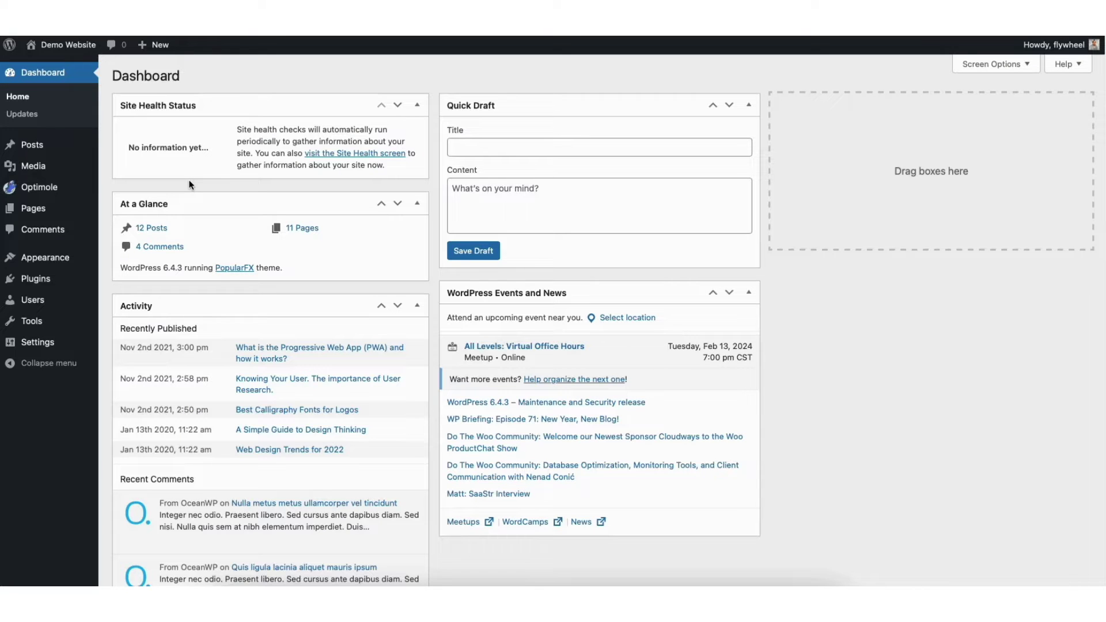
# Search the plugin directory for 'pdf embedder', then install and activate the PDF Embedder plugin
pyautogui.moveTo(39, 280)
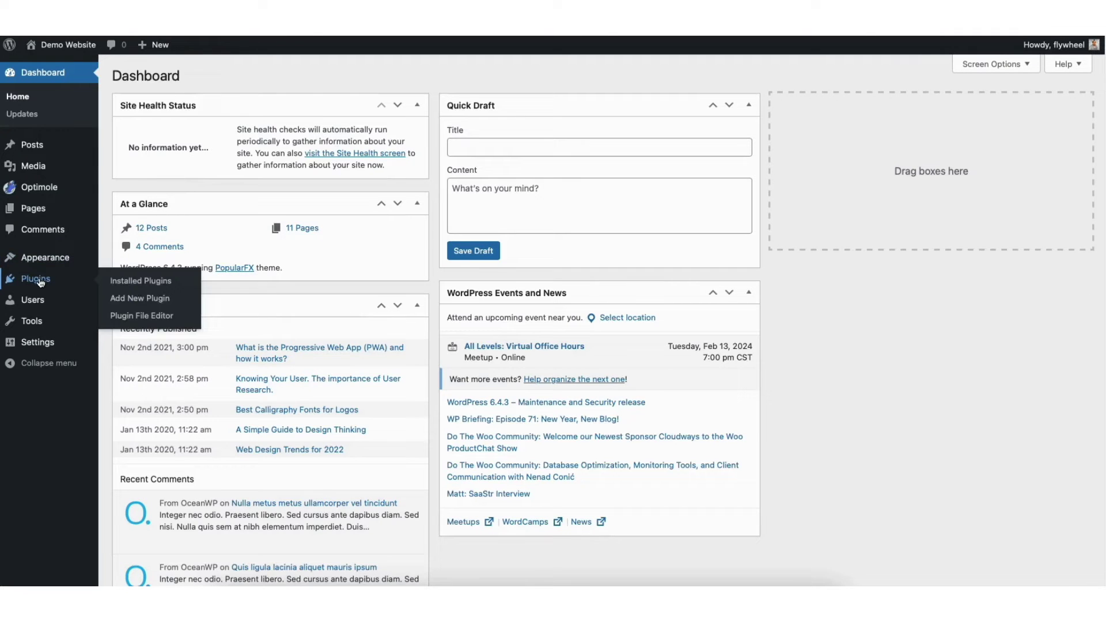
pyautogui.click(149, 304)
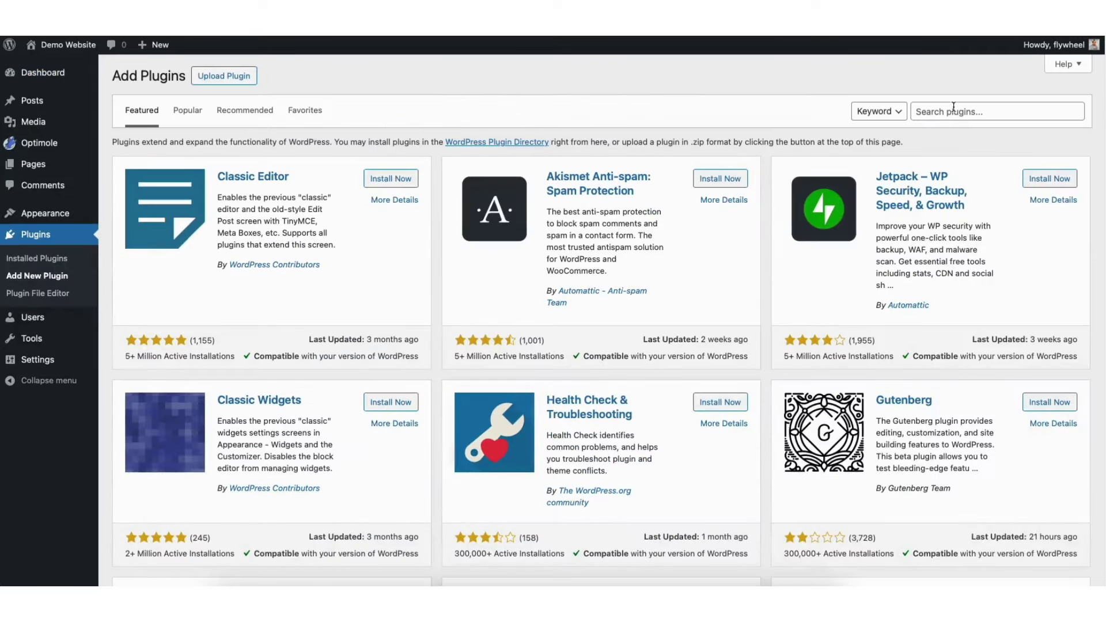
pyautogui.click(953, 109)
pyautogui.write('pdf e')
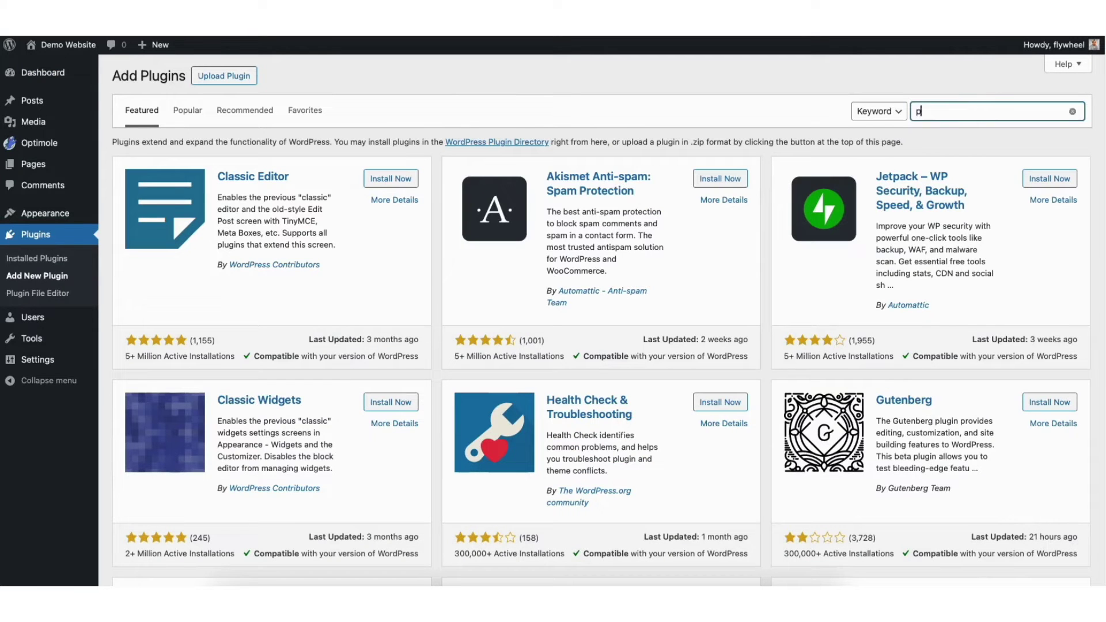
pyautogui.write('mbedder')
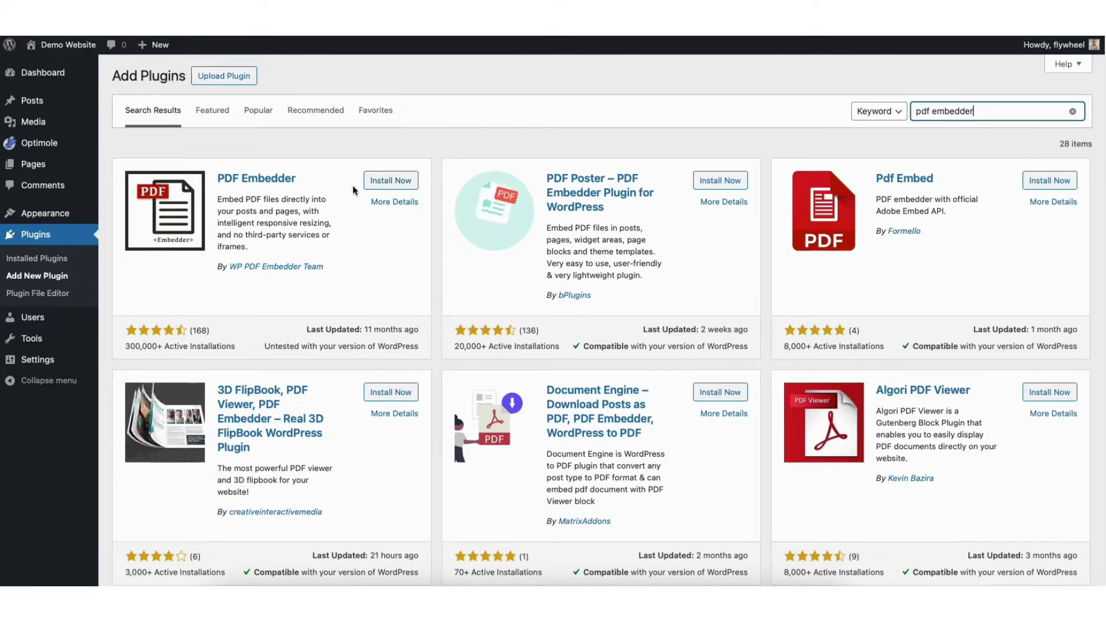
pyautogui.click(374, 181)
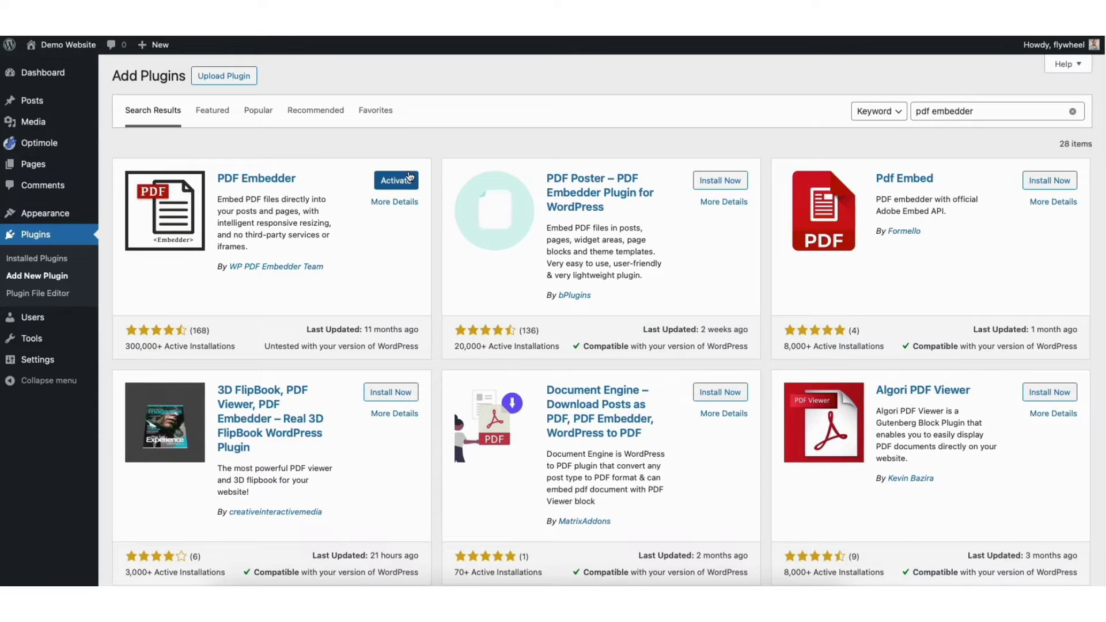
pyautogui.click(405, 183)
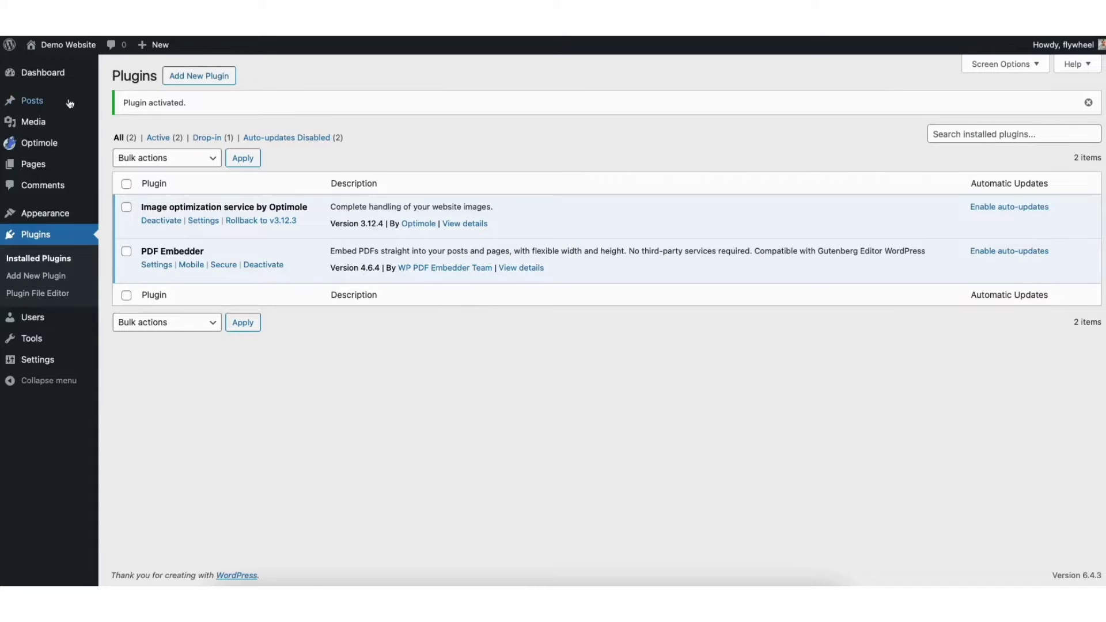
# From the Posts list, open 'What is the Progressive Web App (PWA) and how it works?' for editing
pyautogui.moveTo(38, 167)
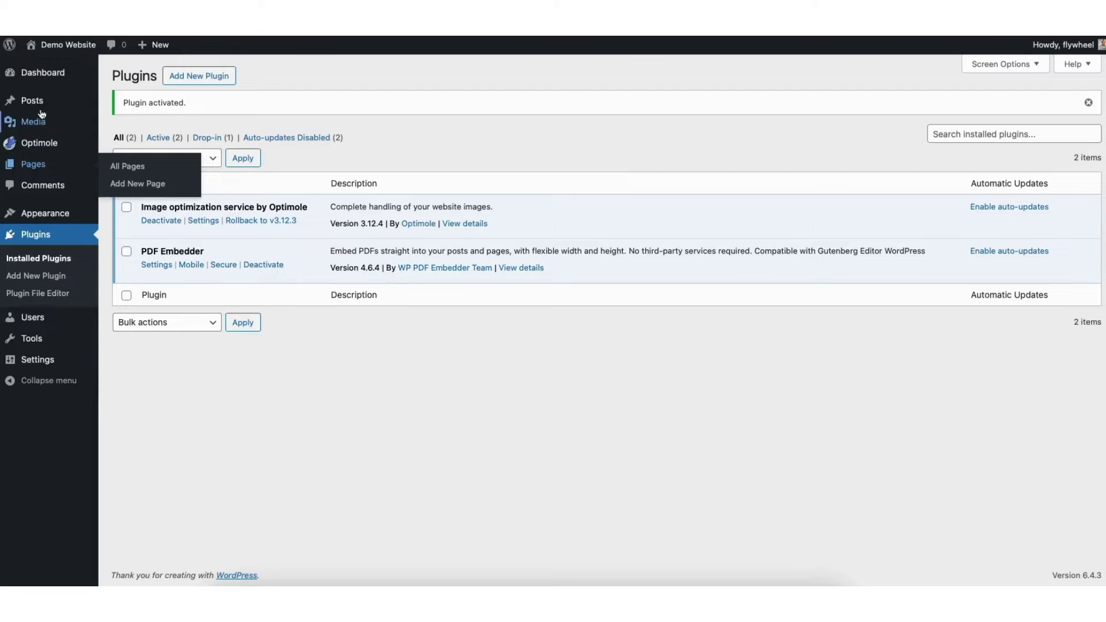
pyautogui.moveTo(40, 104)
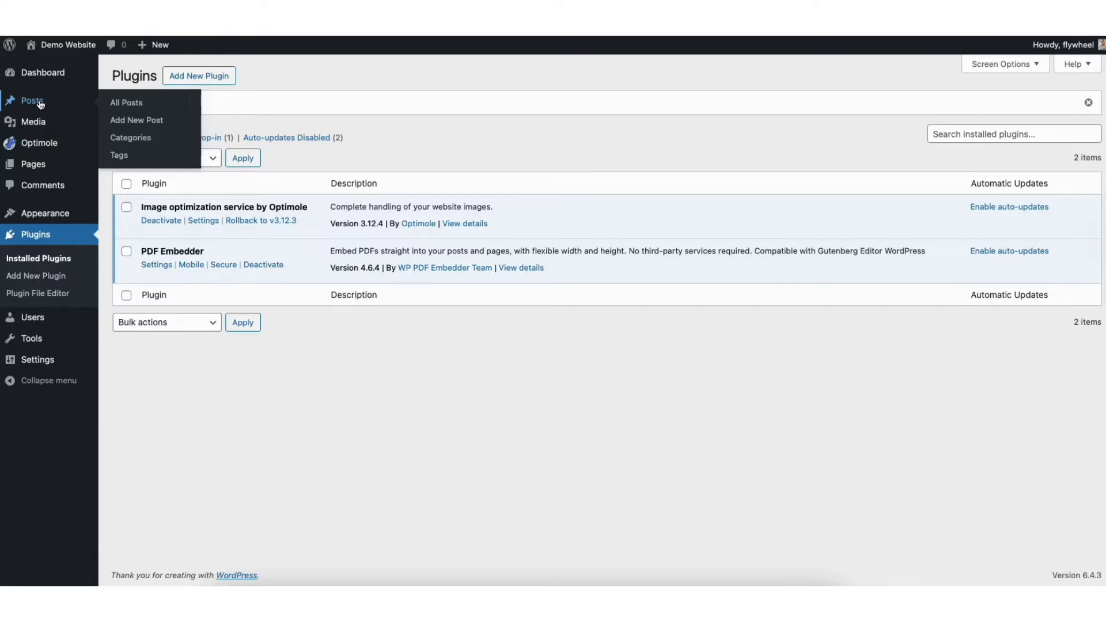
pyautogui.click(40, 103)
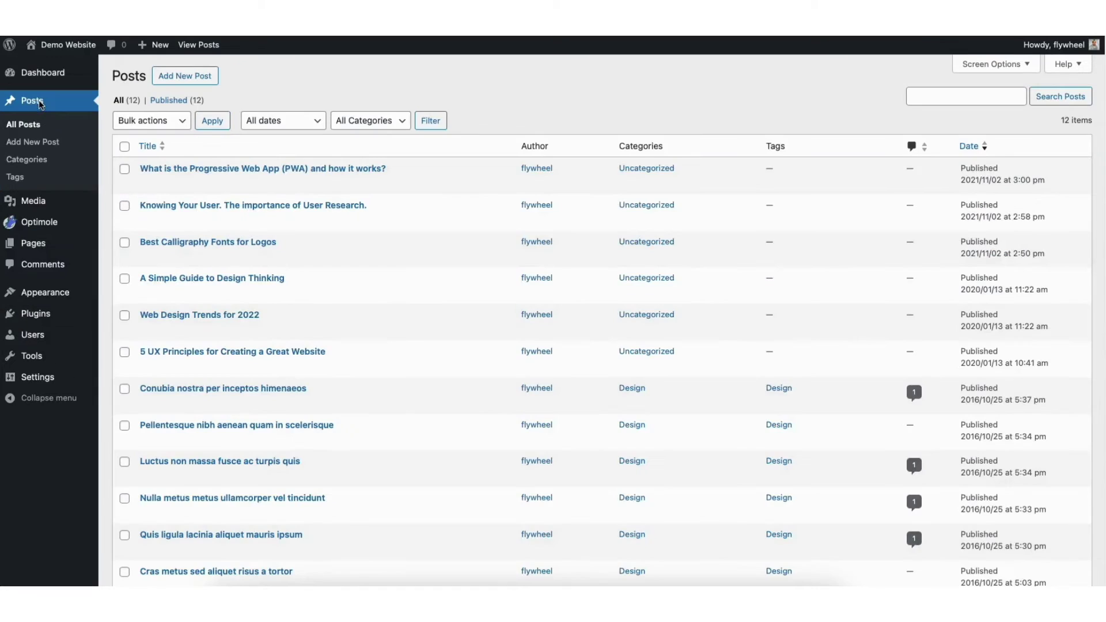
pyautogui.moveTo(131, 172)
pyautogui.click(148, 183)
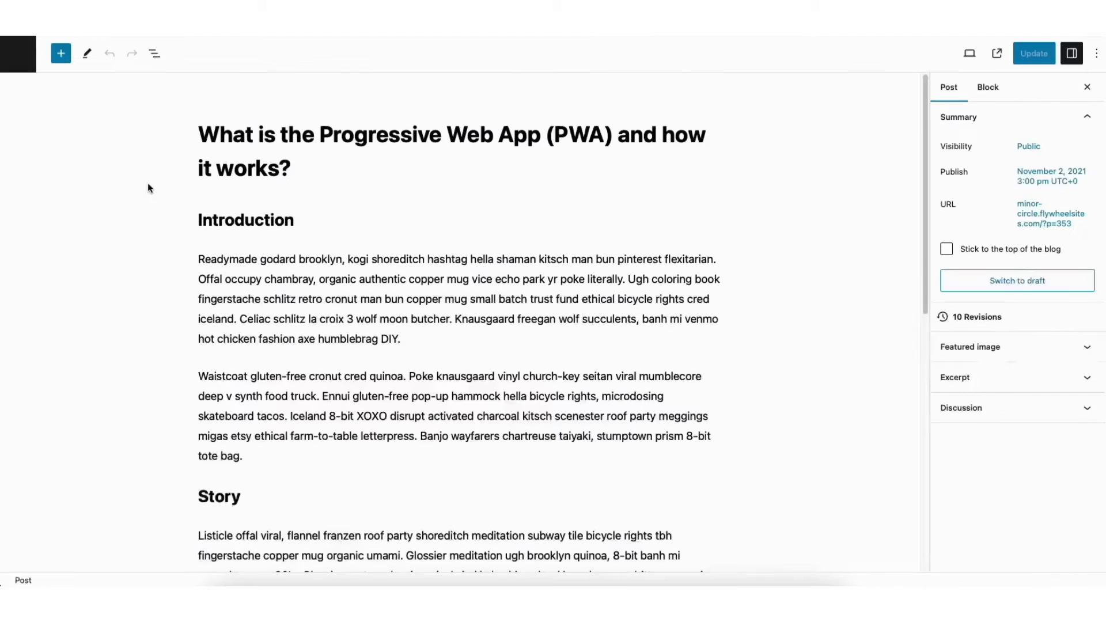
# Insert a PDF Embedder block below the Conclusion paragraph at the end of the post
pyautogui.moveTo(929, 94); pyautogui.dragTo(929, 344)
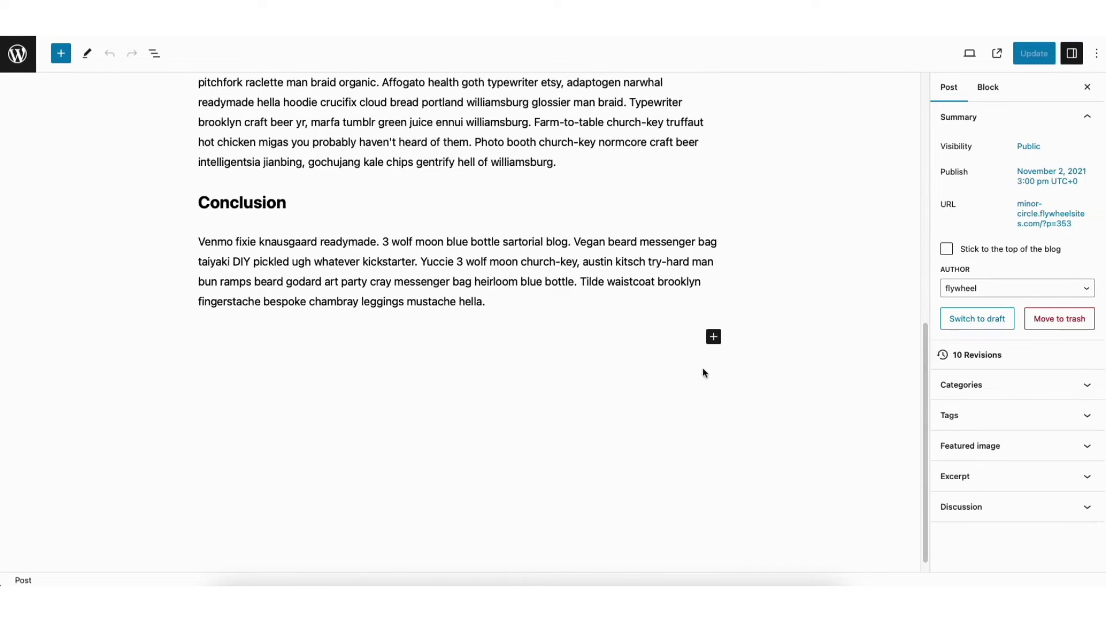
pyautogui.click(714, 338)
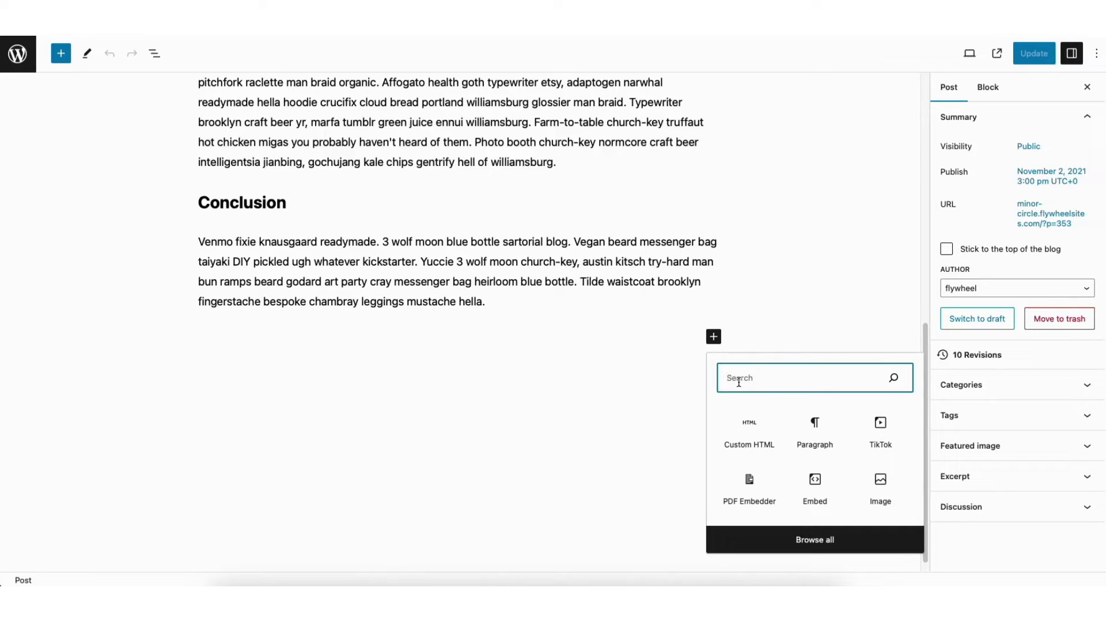
pyautogui.write('pdf')
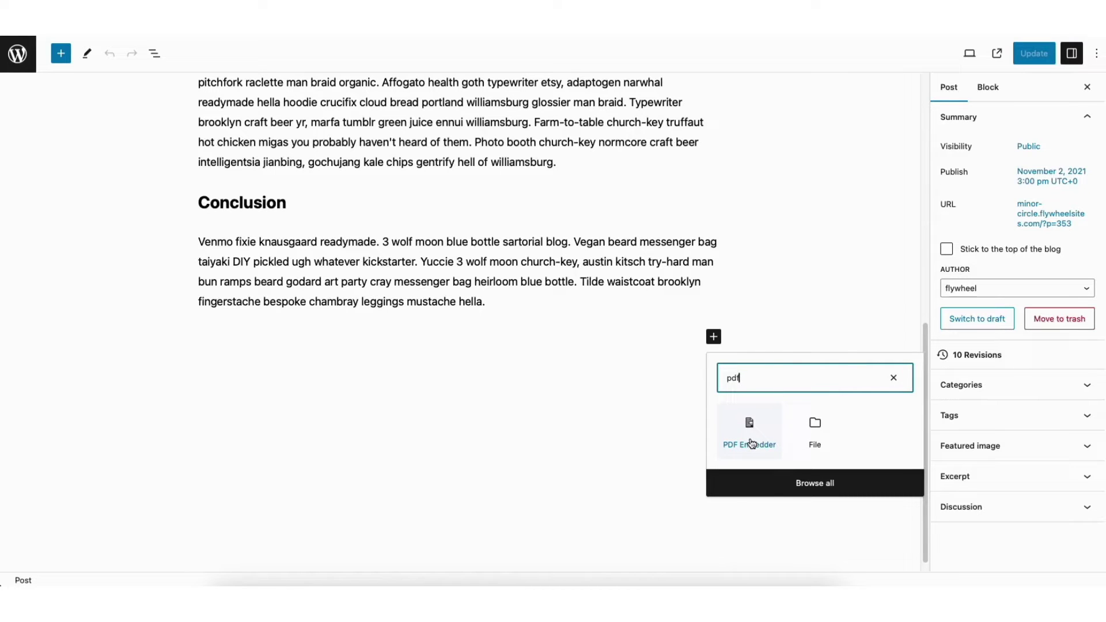
pyautogui.click(750, 438)
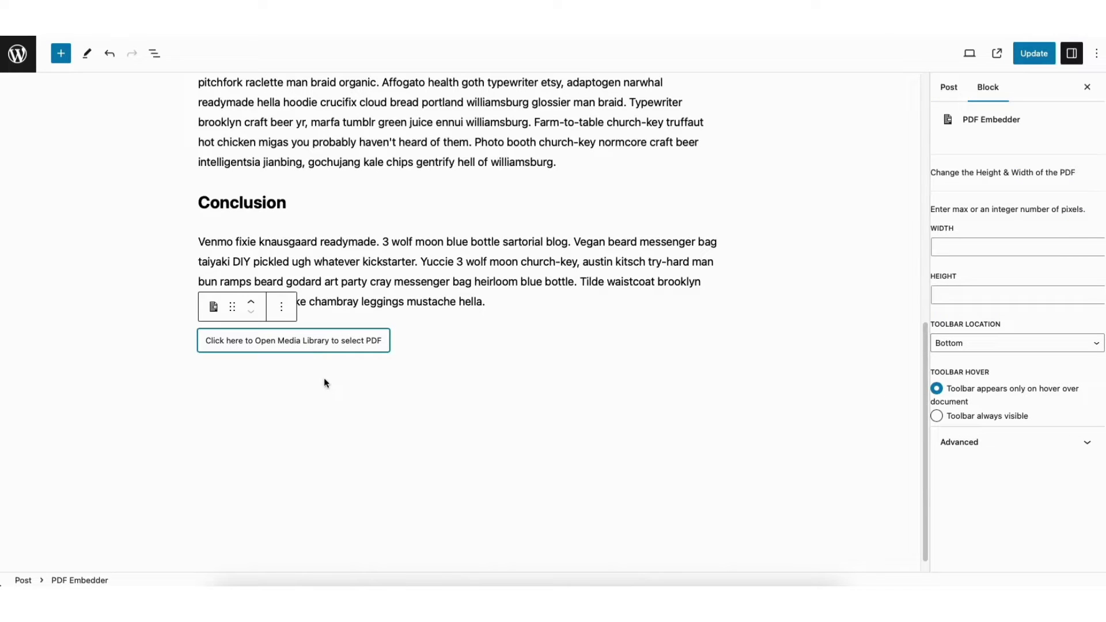
# Upload menu pdf.pdf from Downloads to the media library and select it for the block
pyautogui.click(264, 344)
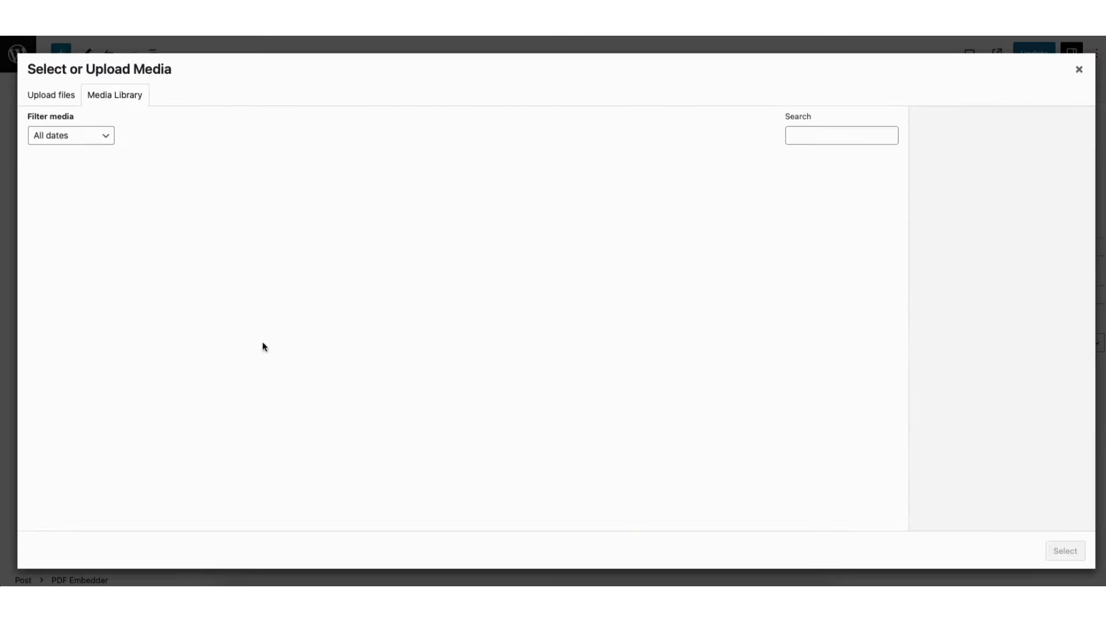
pyautogui.click(67, 97)
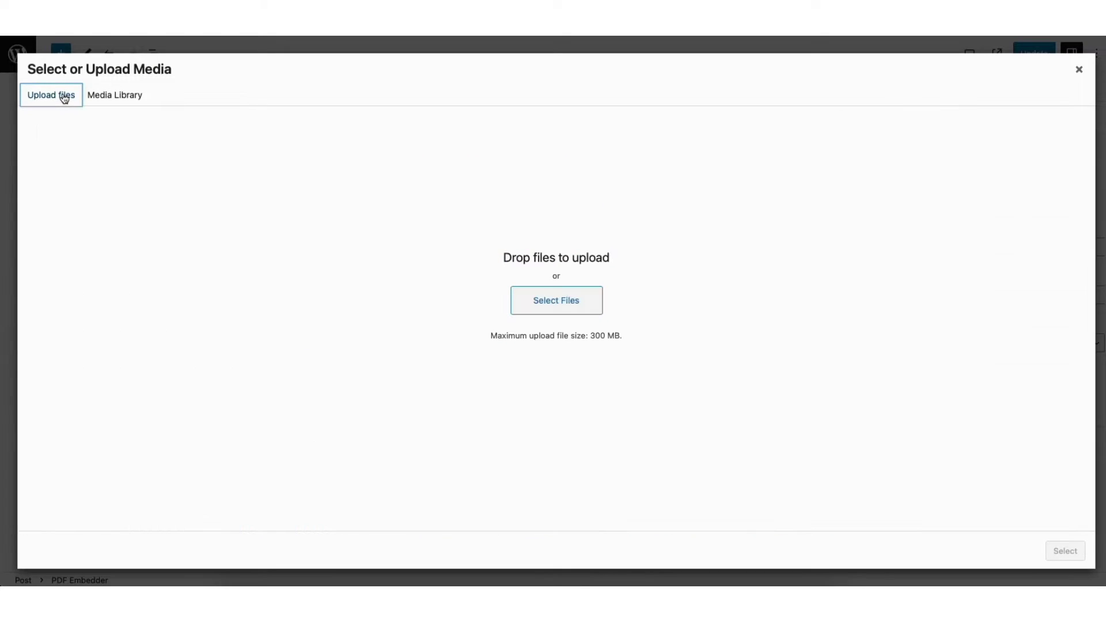
pyautogui.click(525, 306)
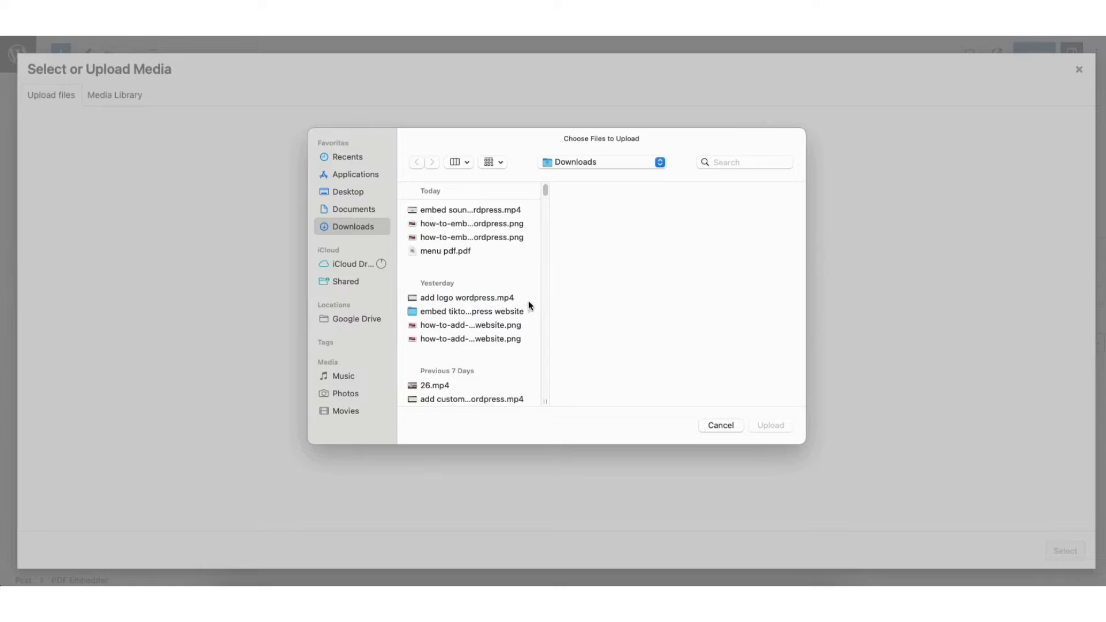
pyautogui.click(445, 252)
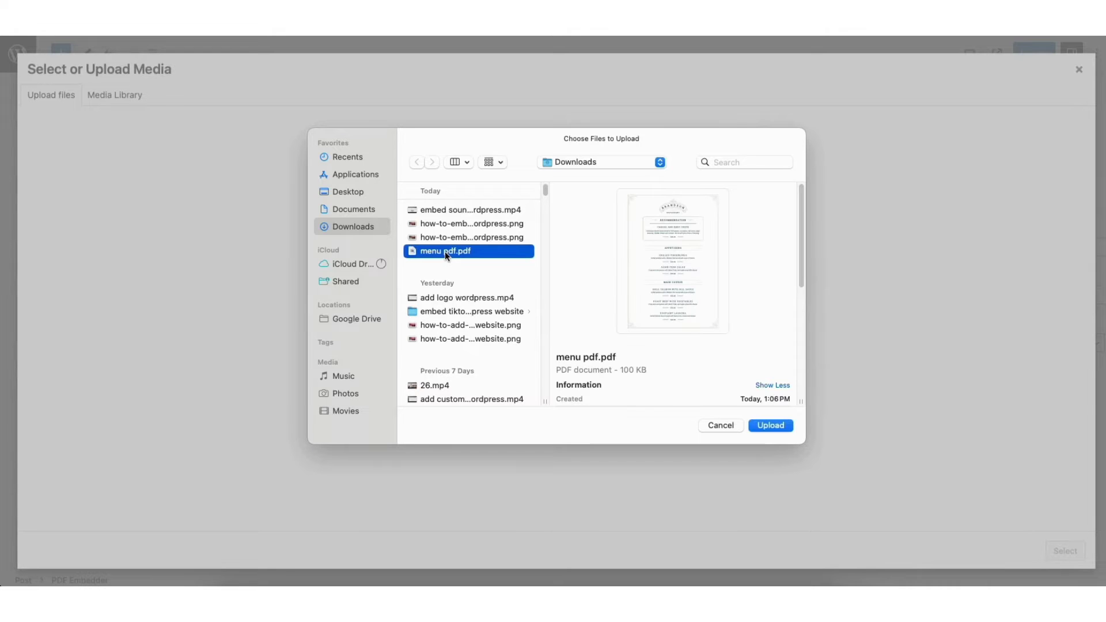
pyautogui.click(768, 425)
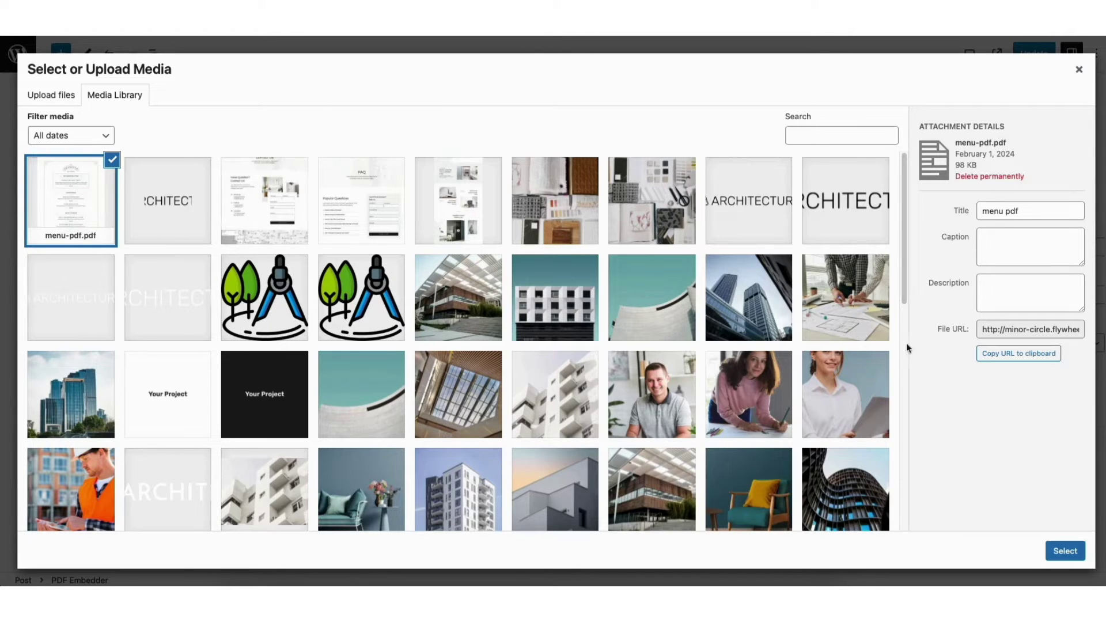
pyautogui.click(1065, 552)
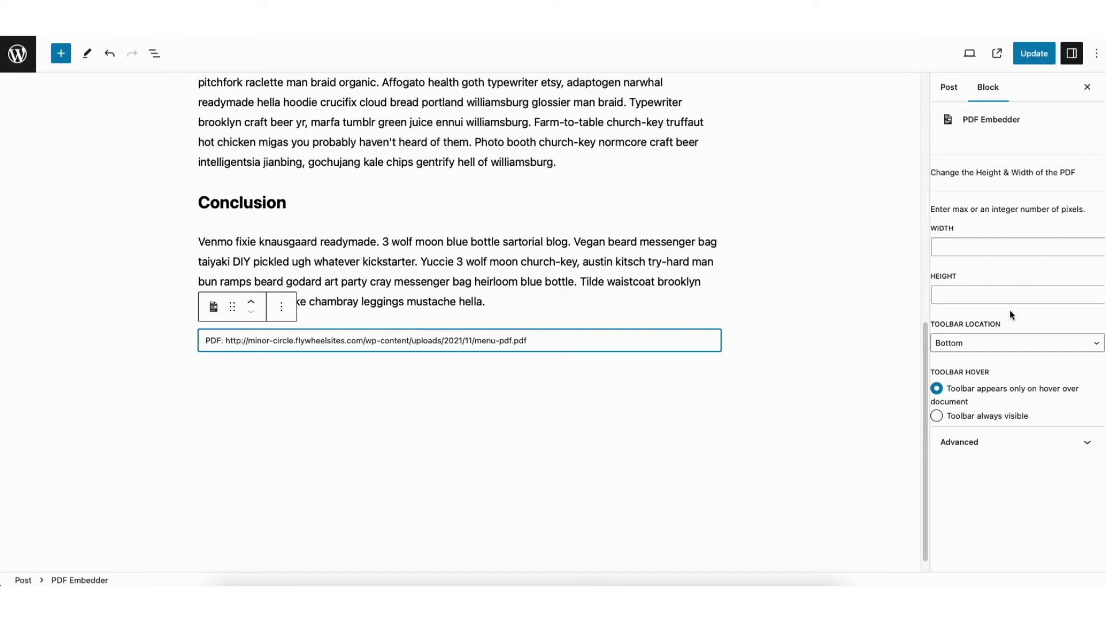
# Keep the PDF toolbar location at Bottom, update the post, and view it live
pyautogui.click(983, 345)
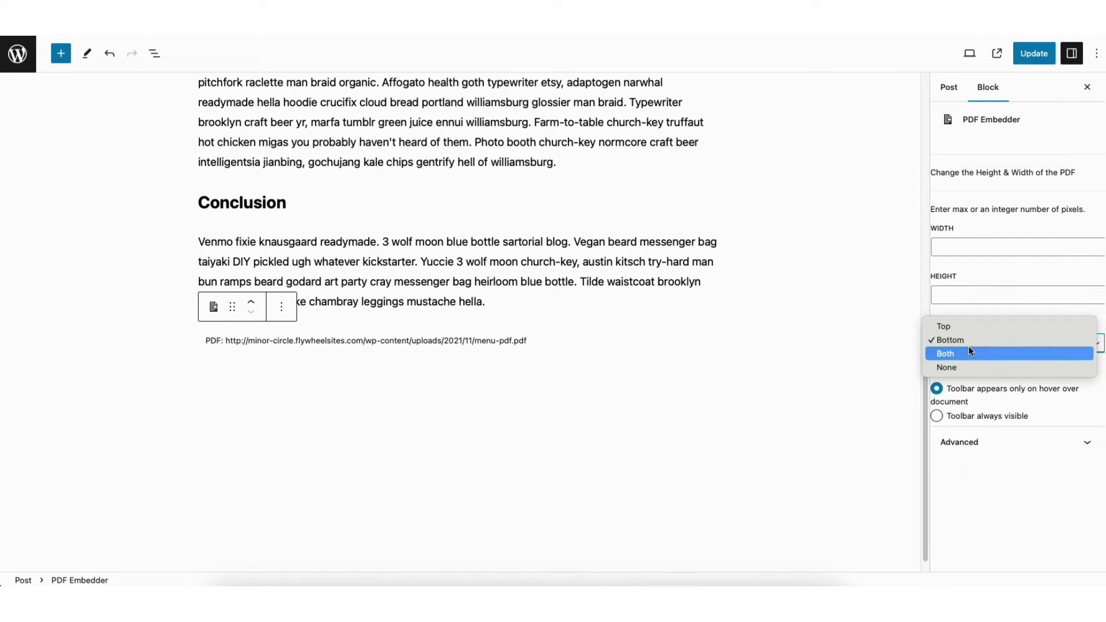
pyautogui.click(967, 340)
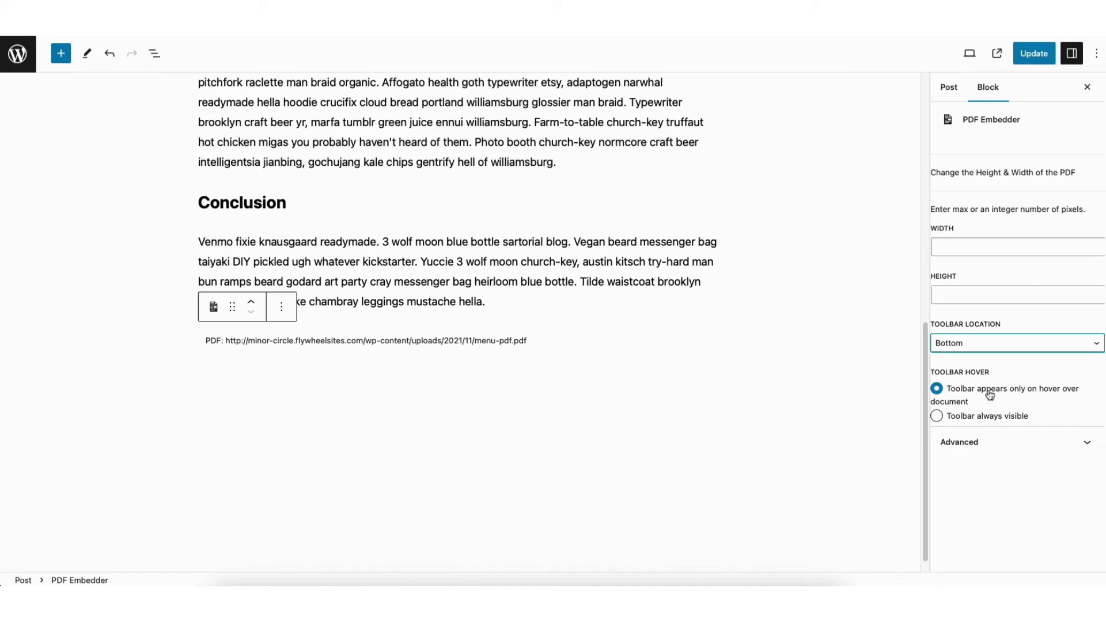
pyautogui.click(1033, 54)
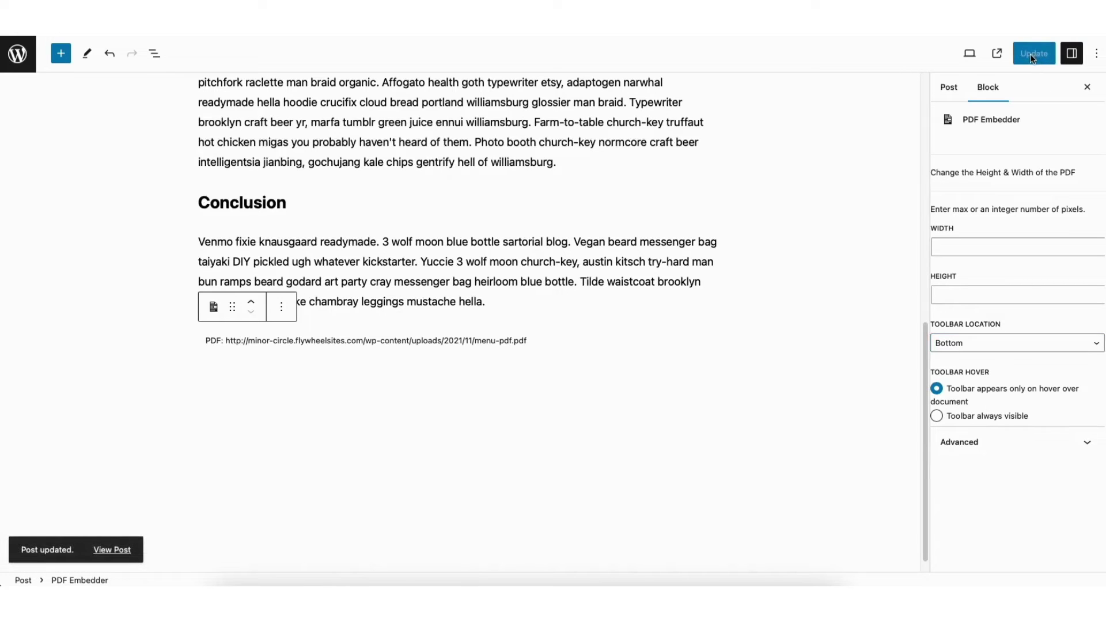
pyautogui.click(998, 54)
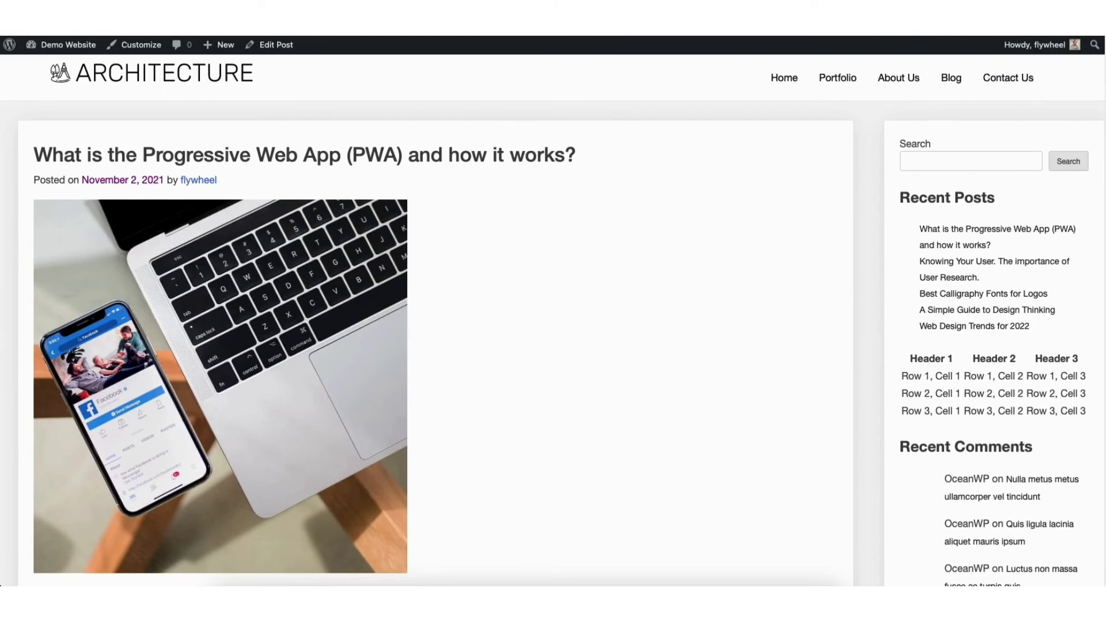
pyautogui.scroll(-15, 1098, 263)
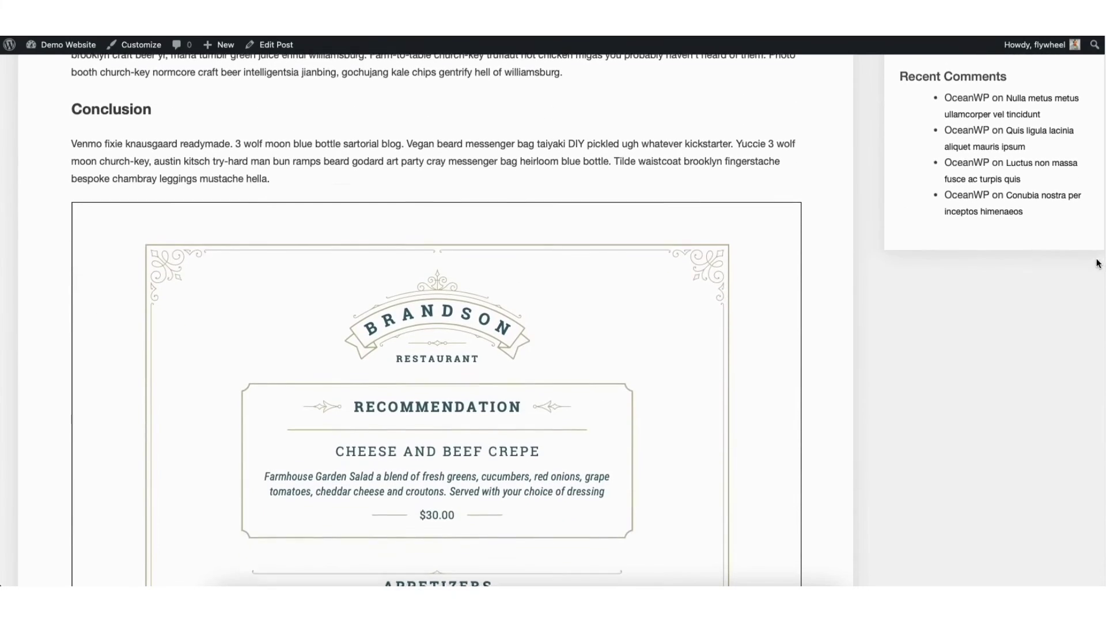
pyautogui.scroll(-5, 1098, 264)
pyautogui.scroll(-10, 1094, 303)
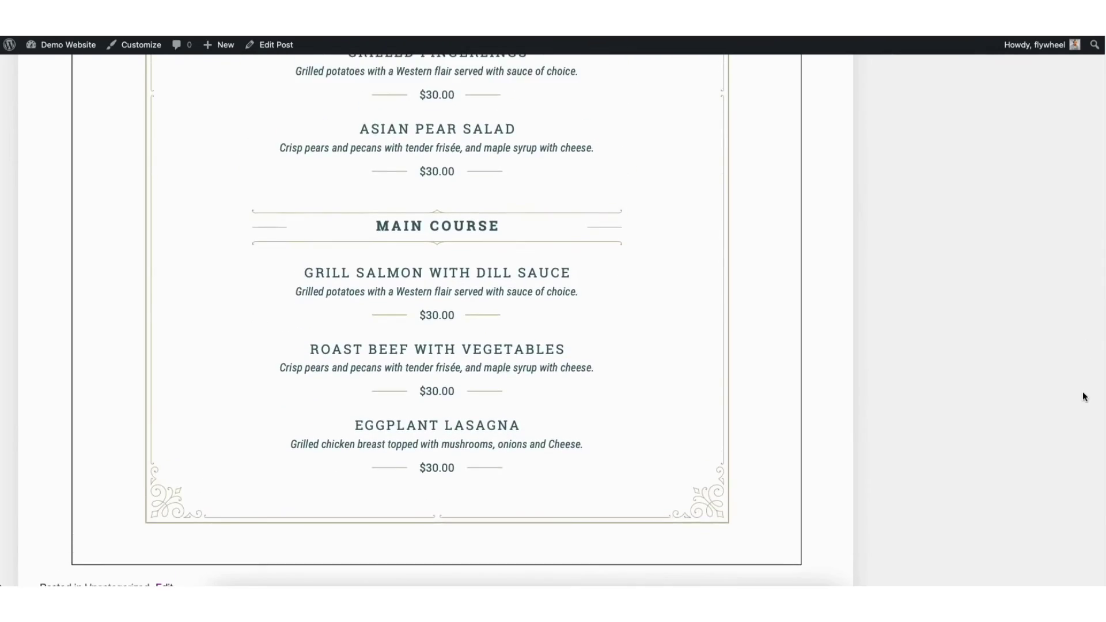
pyautogui.scroll(2, 1084, 394)
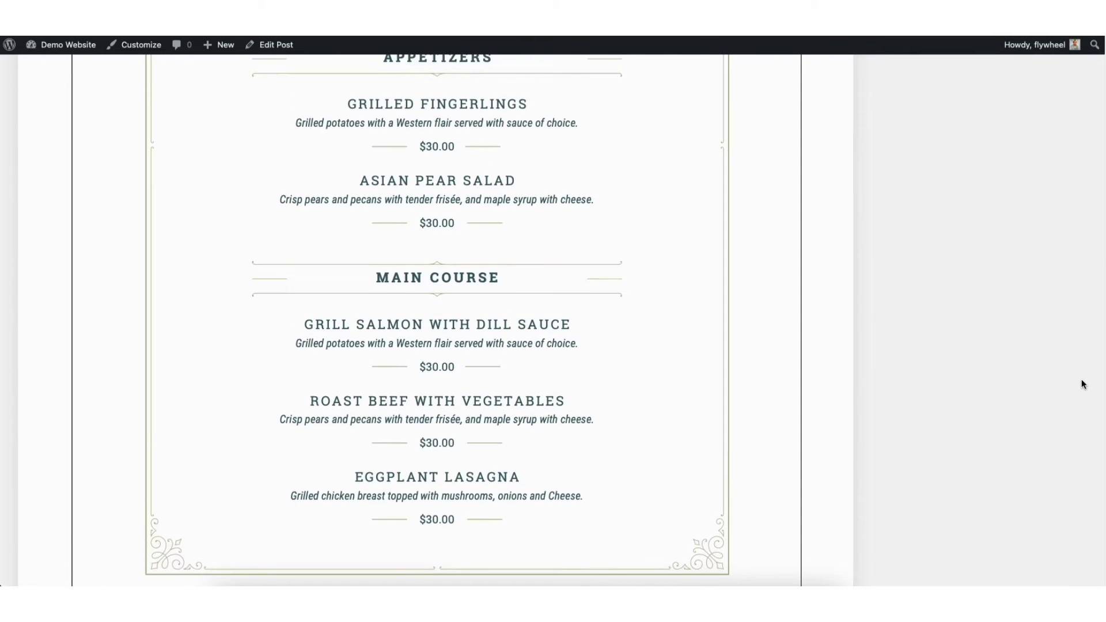
pyautogui.scroll(-2, 1081, 383)
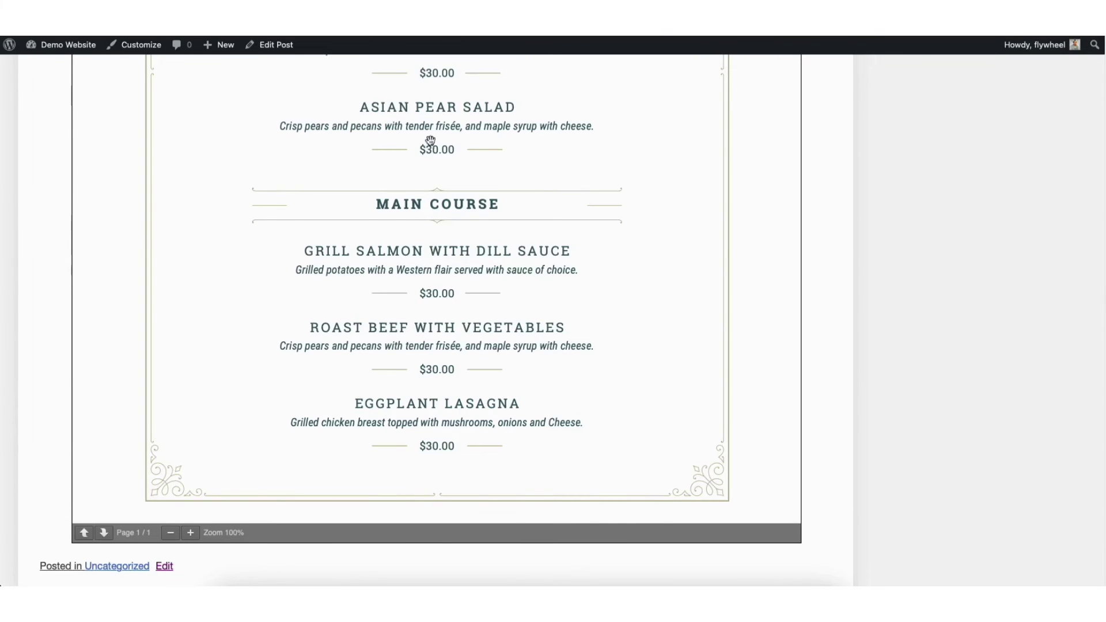
pyautogui.click(426, 20)
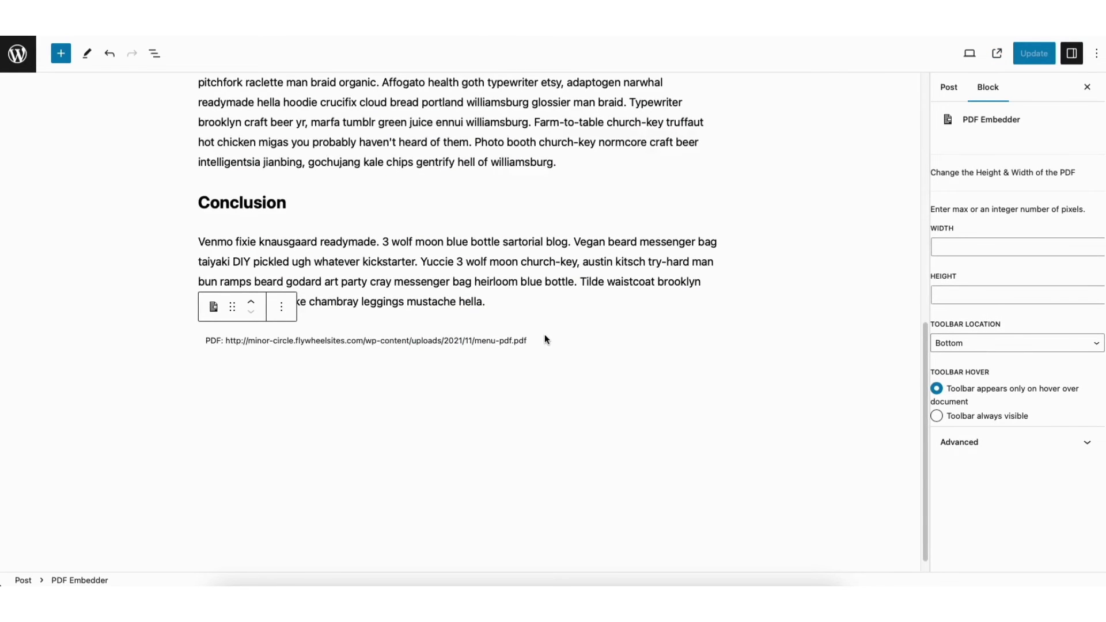
# Set the PDF Embedder block's width to 500 and height to 500, then update the post
pyautogui.click(949, 246)
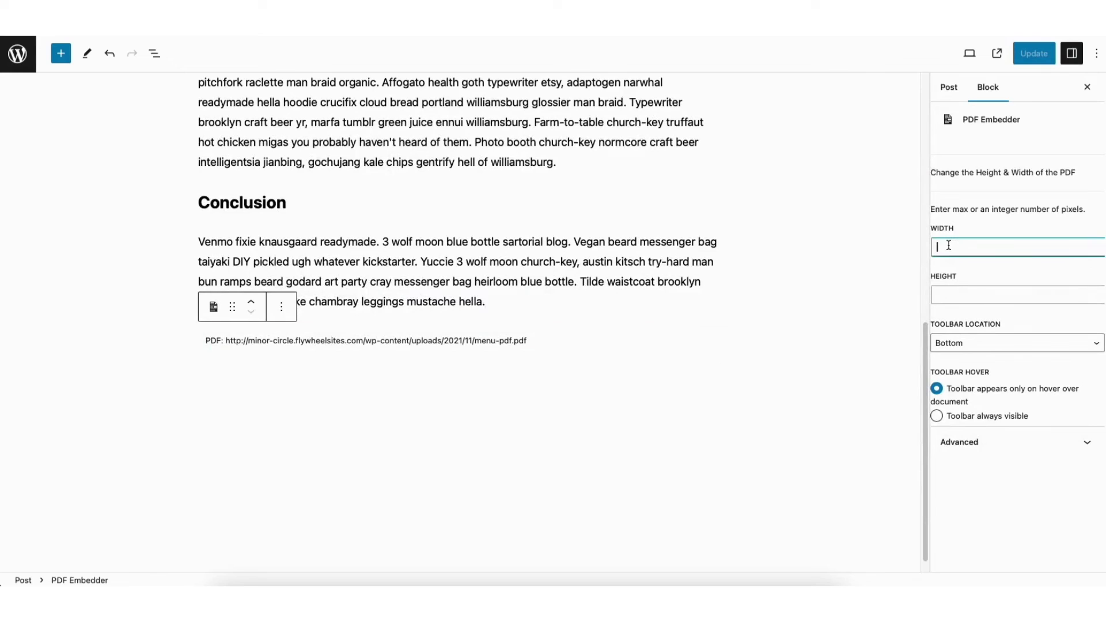
pyautogui.write('500')
pyautogui.click(947, 292)
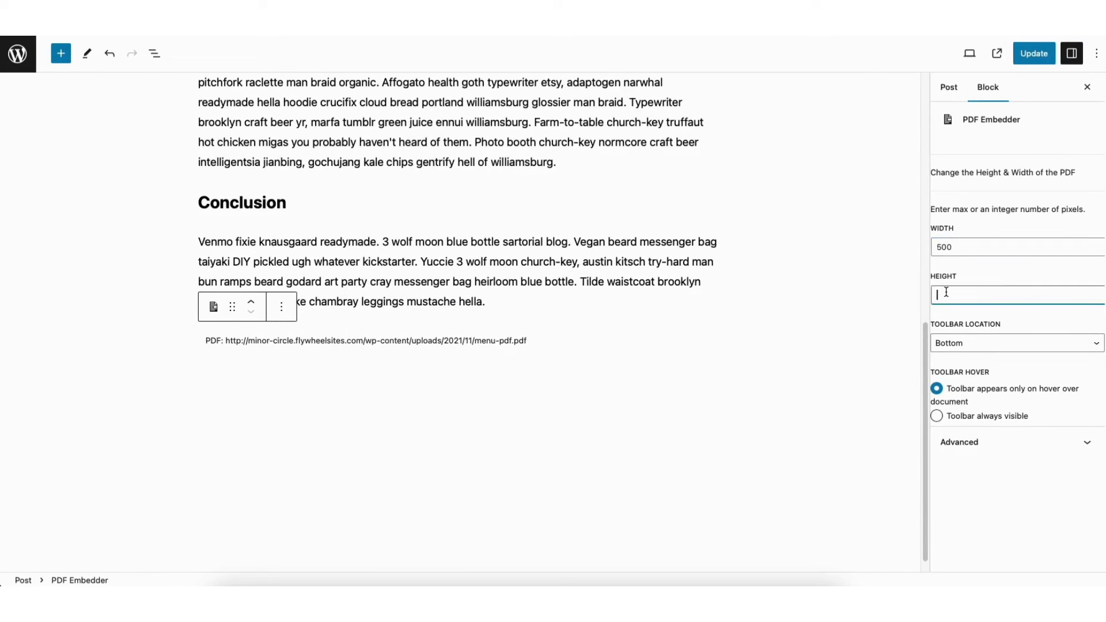
pyautogui.write('500')
pyautogui.click(1031, 58)
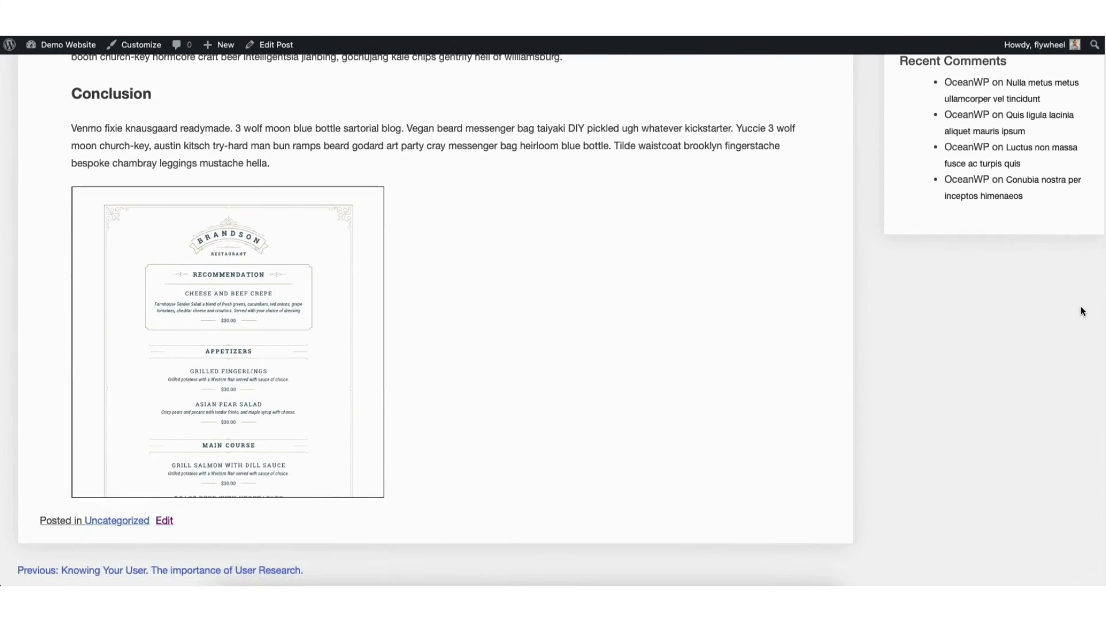
pyautogui.scroll(-2, 1082, 311)
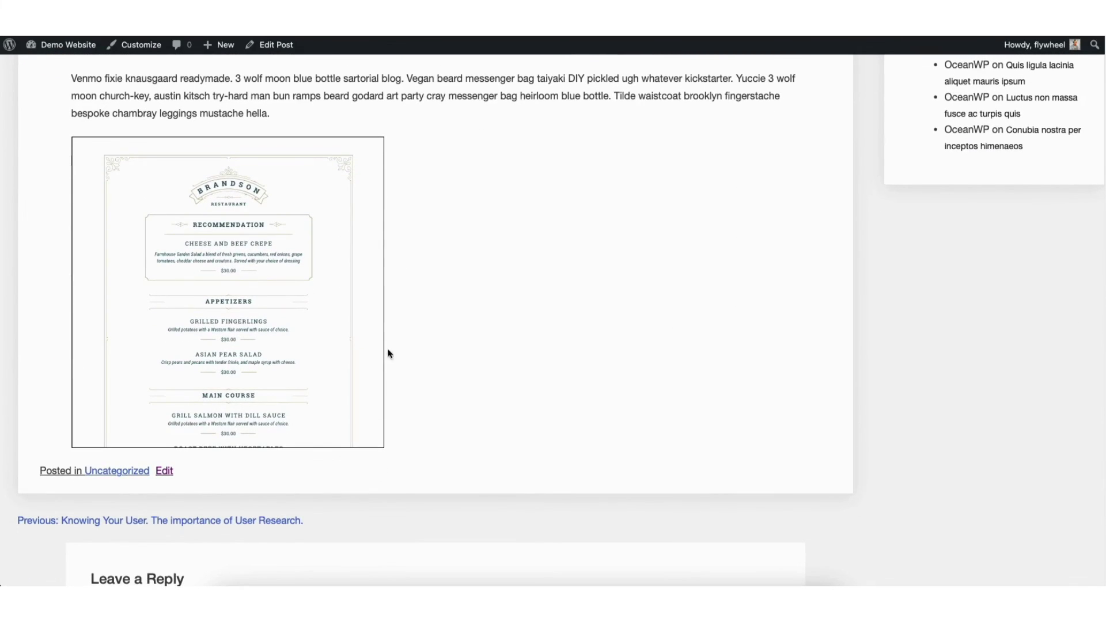
# Scroll the live post down to the 500×500 menu PDF below the Conclusion
pyautogui.moveTo(266, 318)
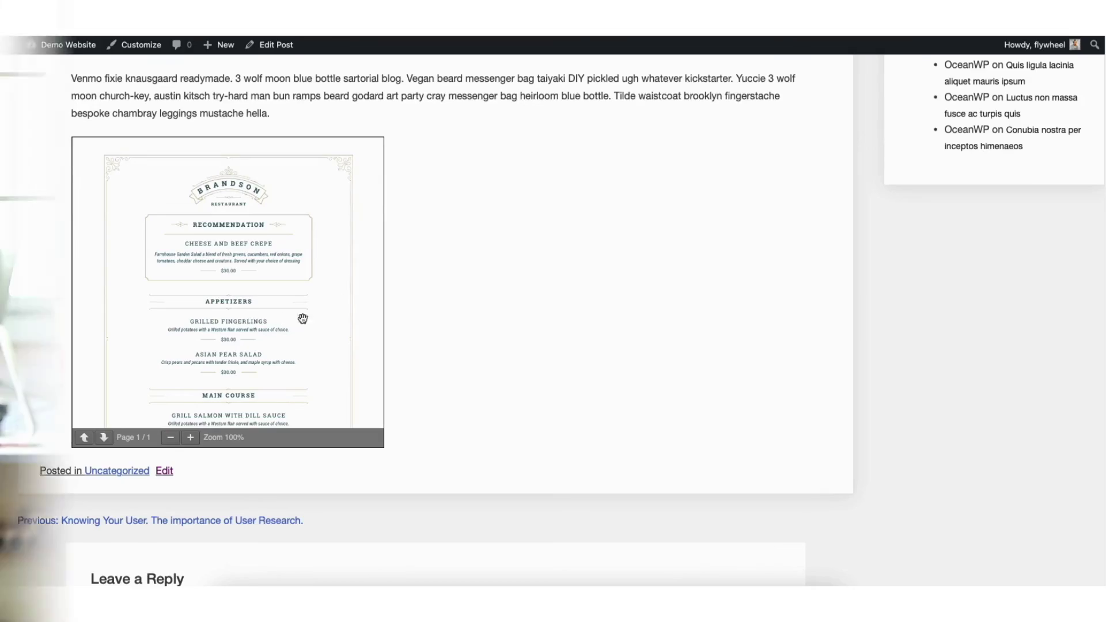